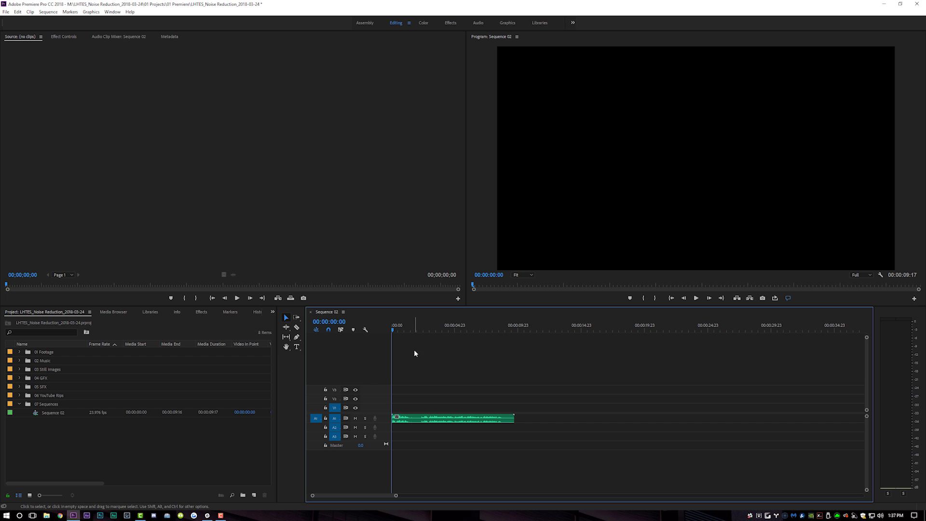
- Send the voice clip on A1 to Audition with Edit Clip In Adobe Audition
right_click(412, 419)
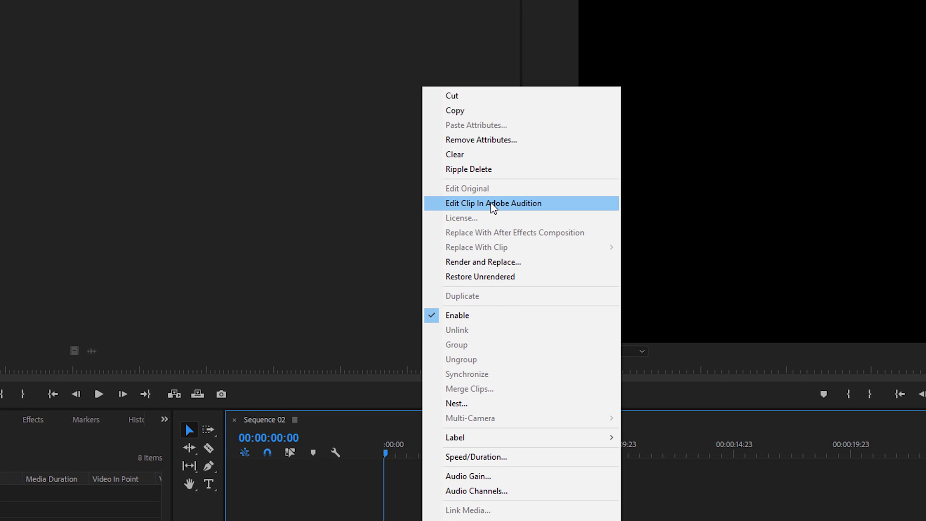
click(493, 204)
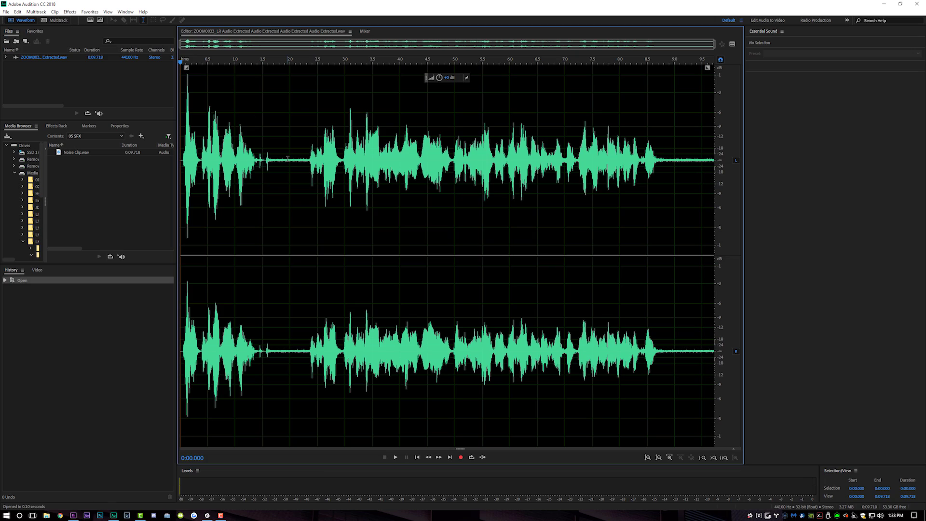
- Play the 9.7-second extracted voice clip to hear its background noise
key(space)
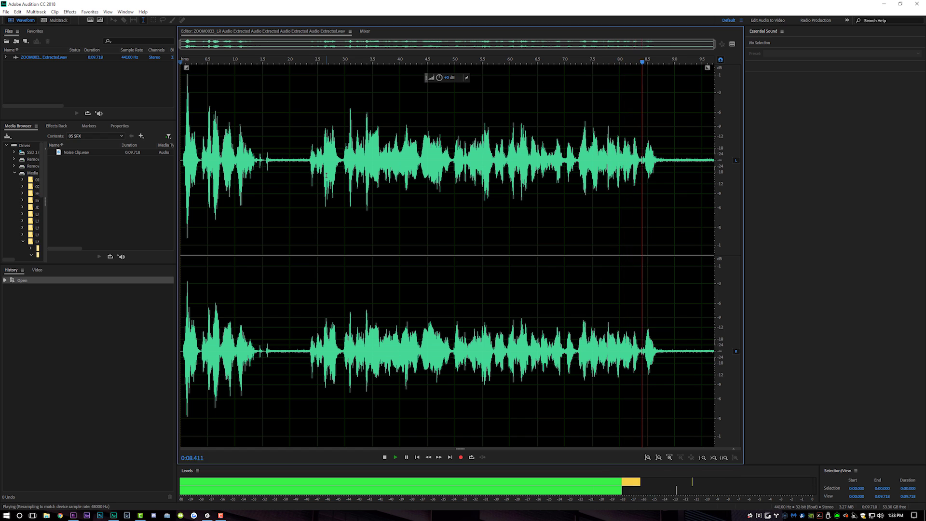
- Stop playback, select the silent tail from 8.8 to 9.6 s, and open Noise Reduction (process)
key(space)
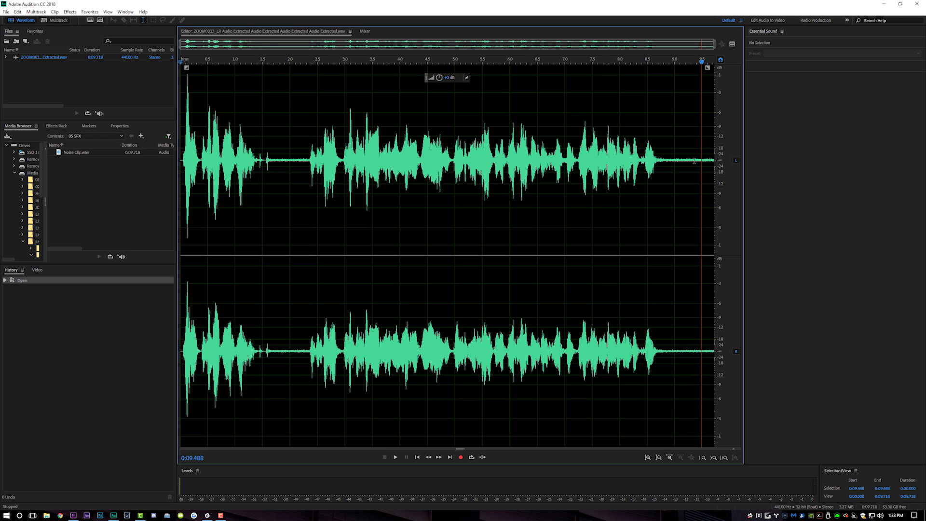
drag(664, 175, 708, 175)
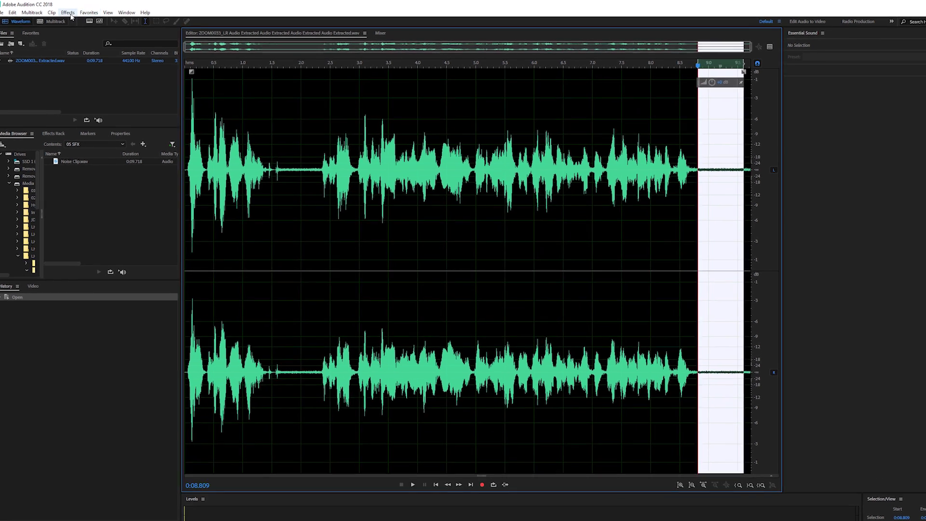
click(70, 12)
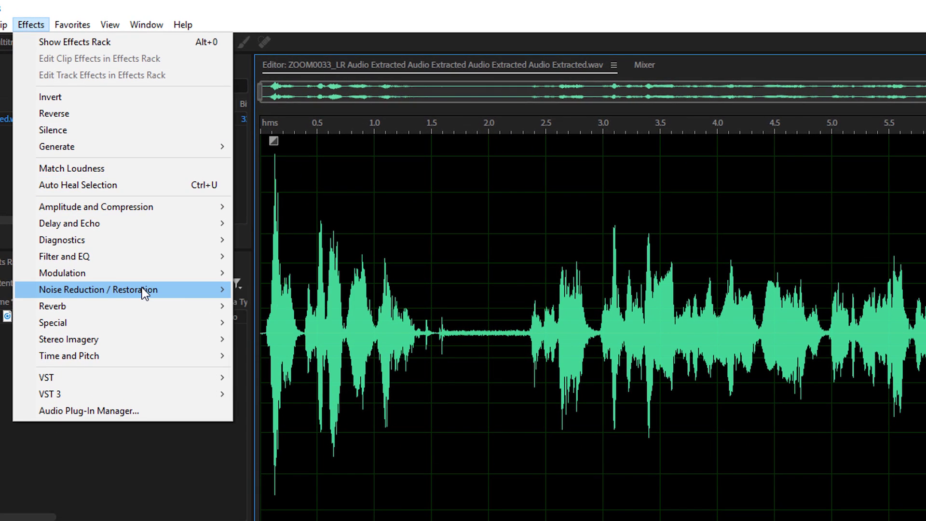
mouse_move(145, 293)
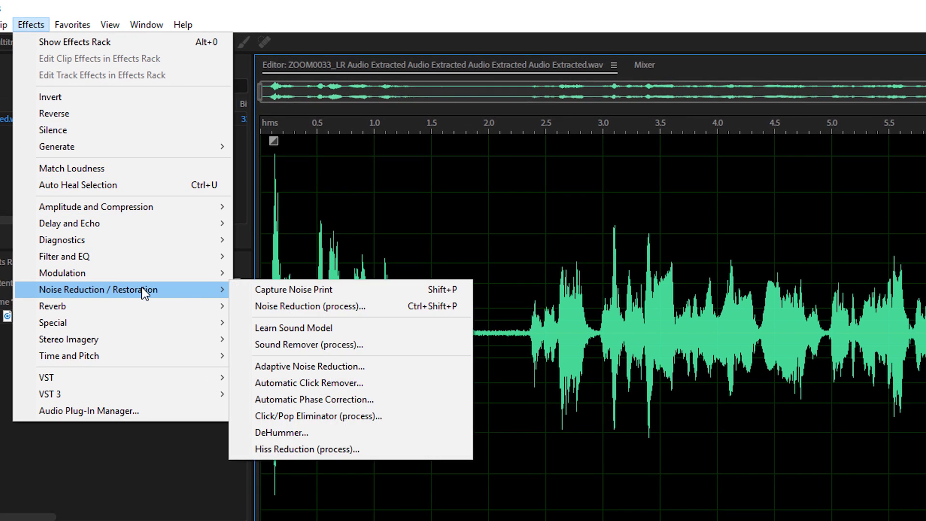
click(346, 306)
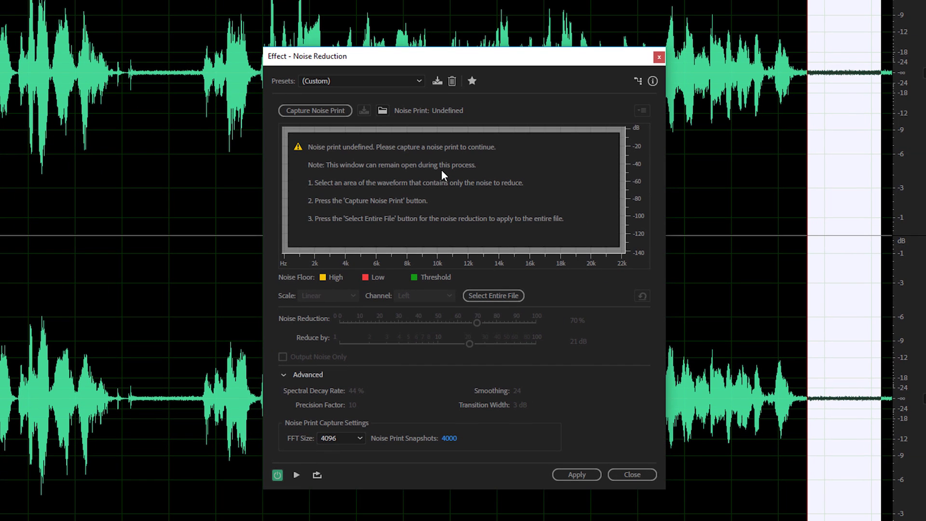
- Capture a noise print, then extend the selection from about 2.3 s to the file end
click(308, 110)
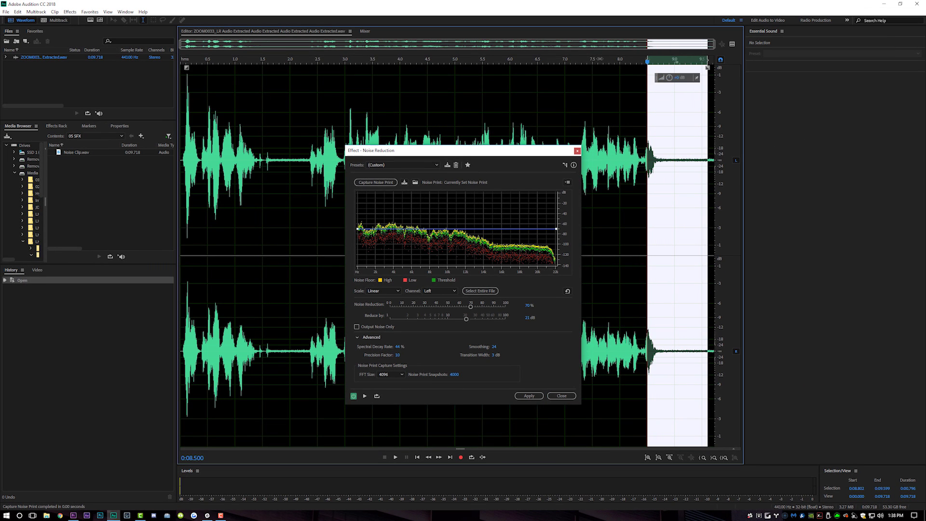
drag(647, 63, 310, 65)
key(shift+End)
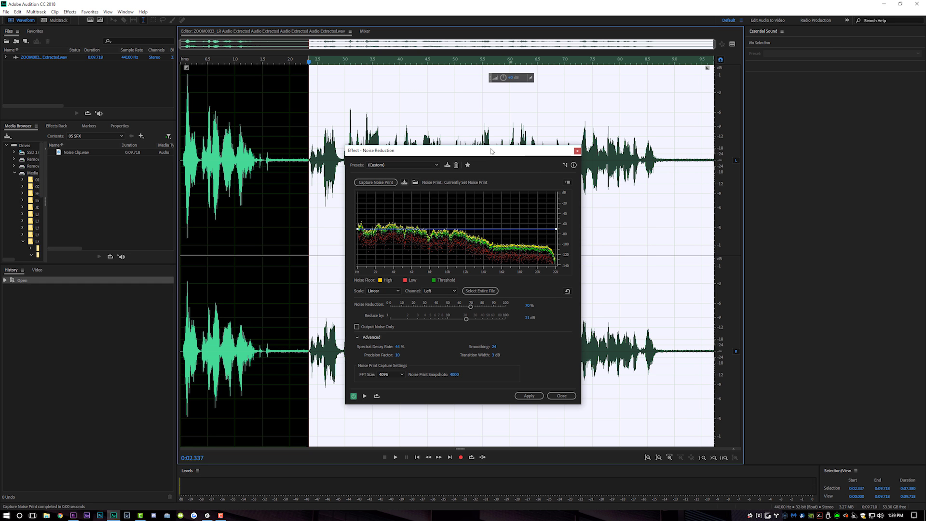
- Reposition the Noise Reduction window and preview the reduction on the selection
drag(492, 151, 551, 230)
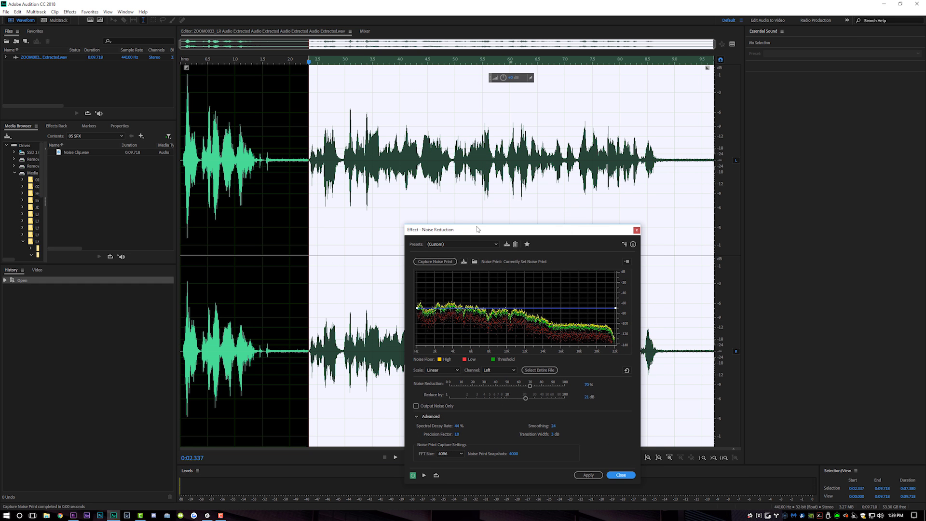
drag(477, 227, 388, 151)
key(space)
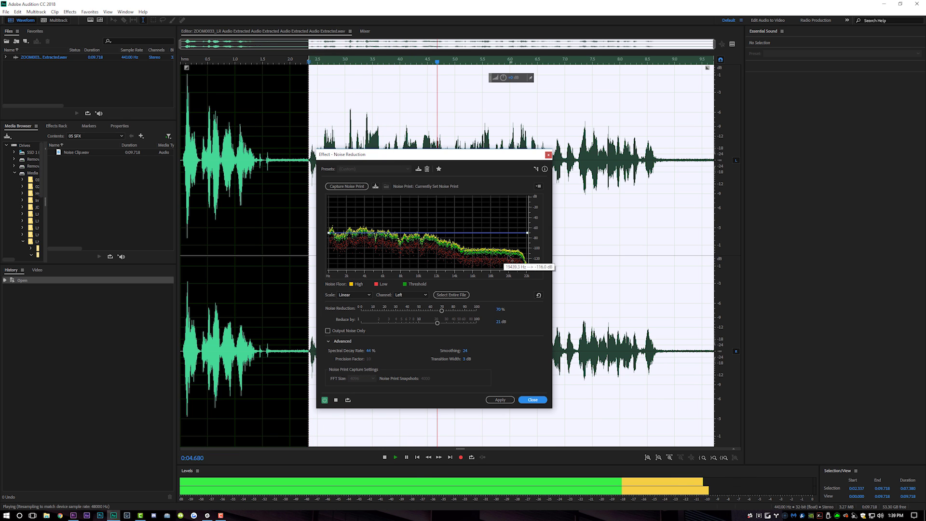
key(space)
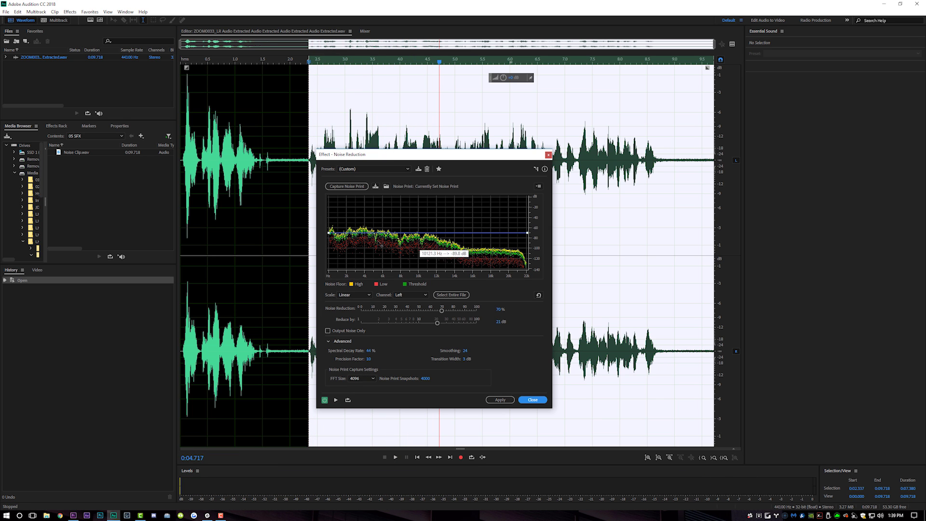
- Raise the threshold line ends to -55.2 dB and -49.5 dB, then preview
drag(329, 233, 329, 221)
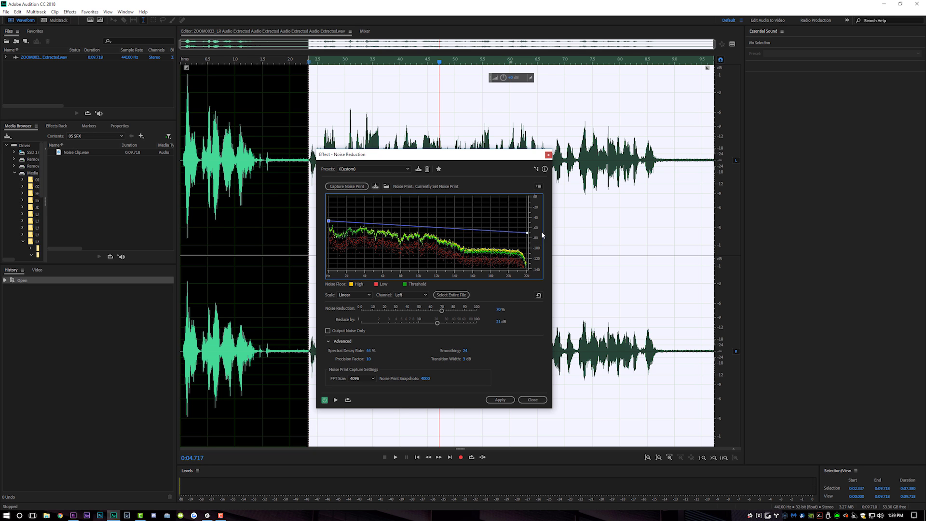
drag(528, 233, 528, 222)
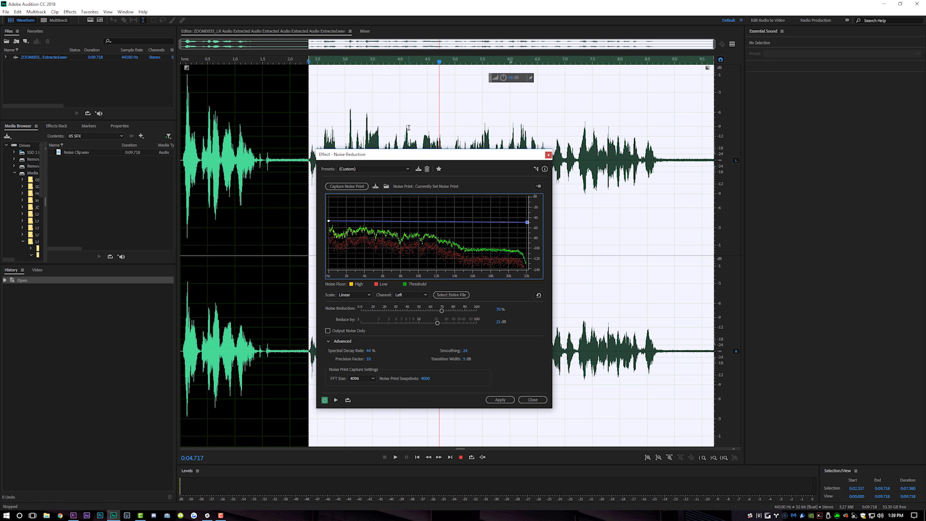
key(space)
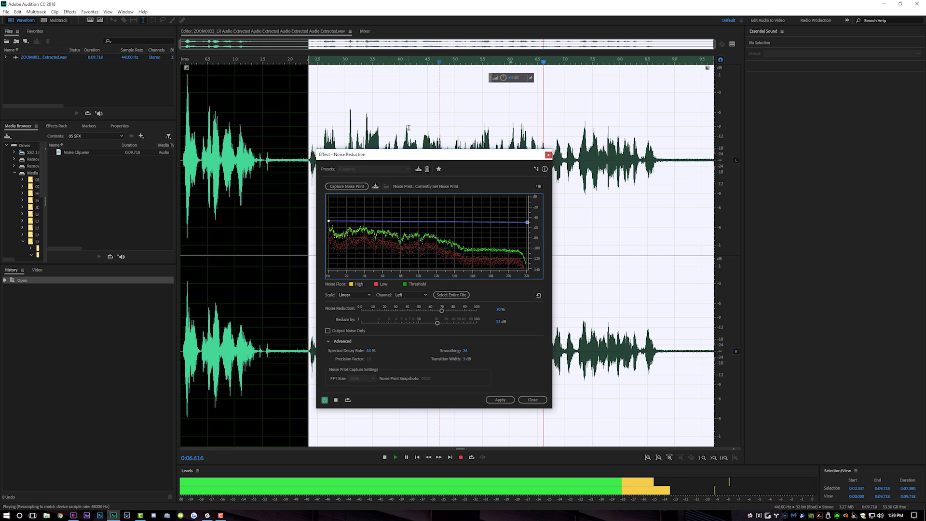
key(space)
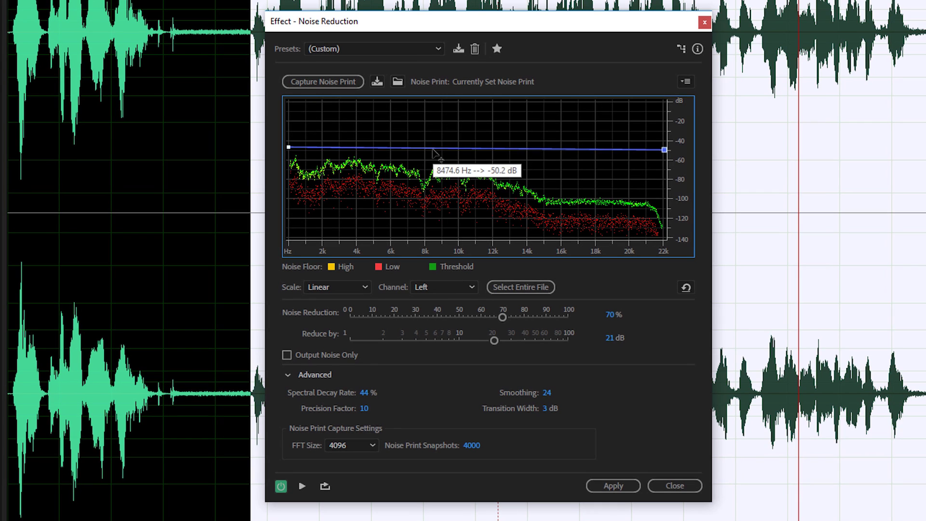
- Add threshold points near 8.5, 15 and 2.5 kHz, keeping the end at -49.5 dB, and preview
click(432, 149)
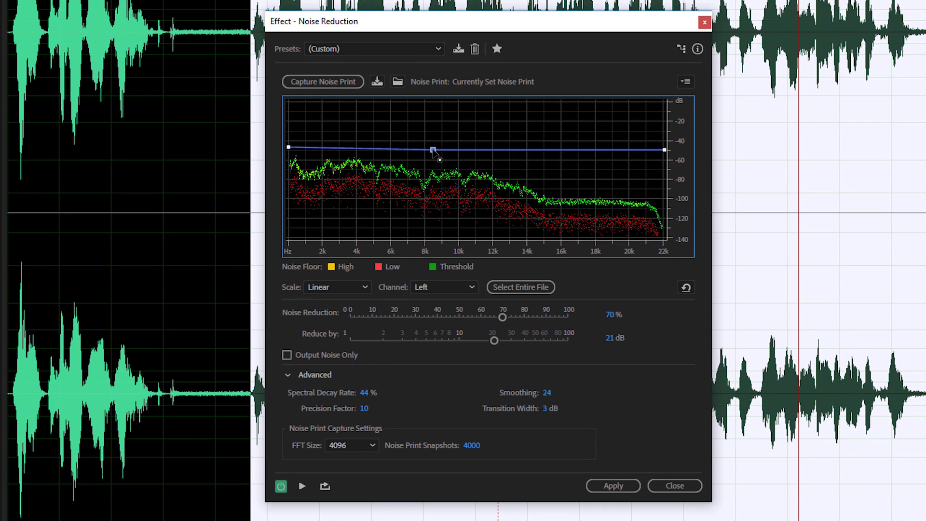
click(543, 150)
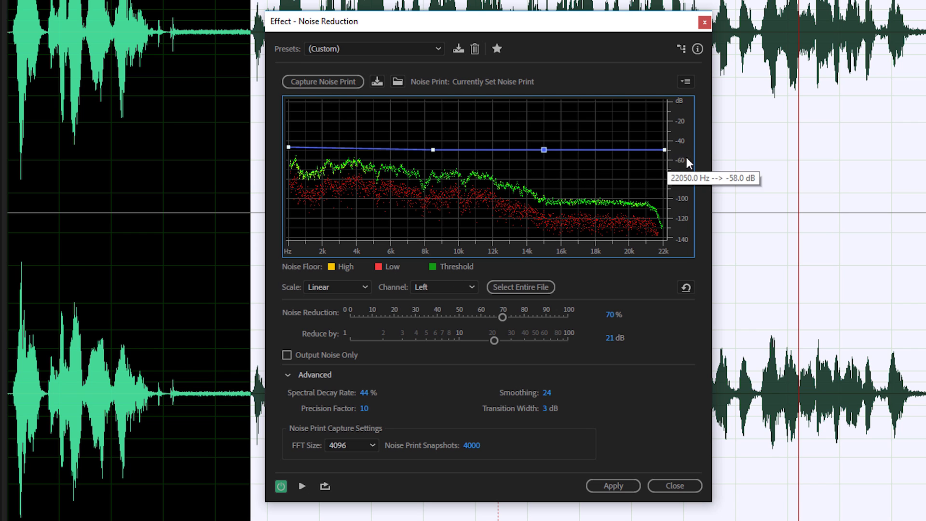
drag(666, 151, 667, 151)
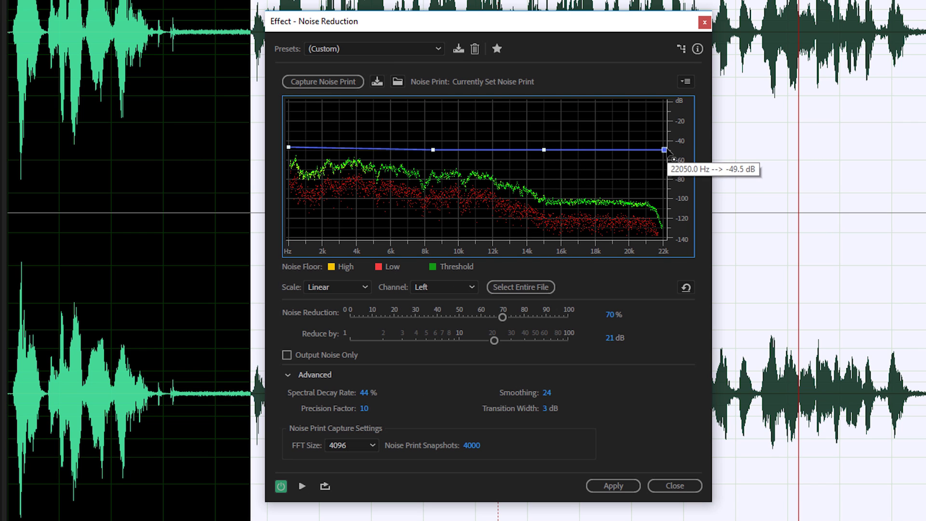
click(335, 150)
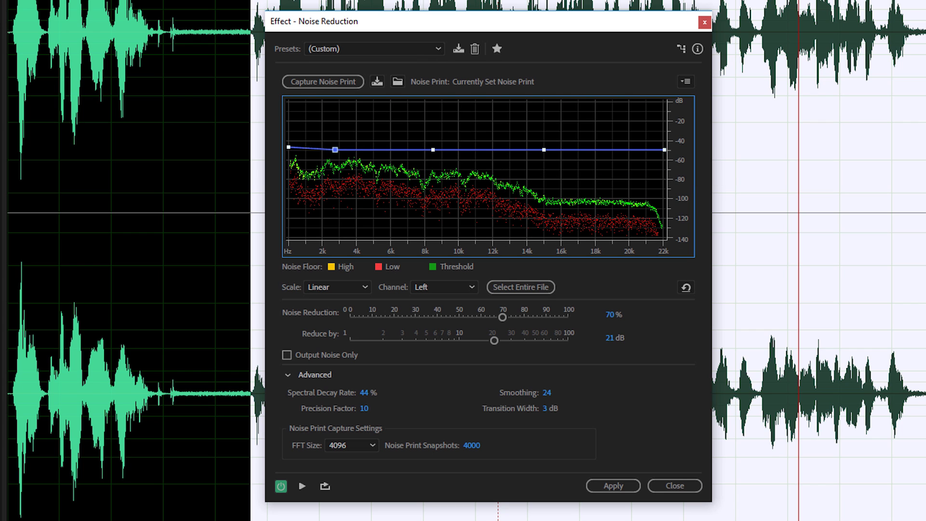
key(space)
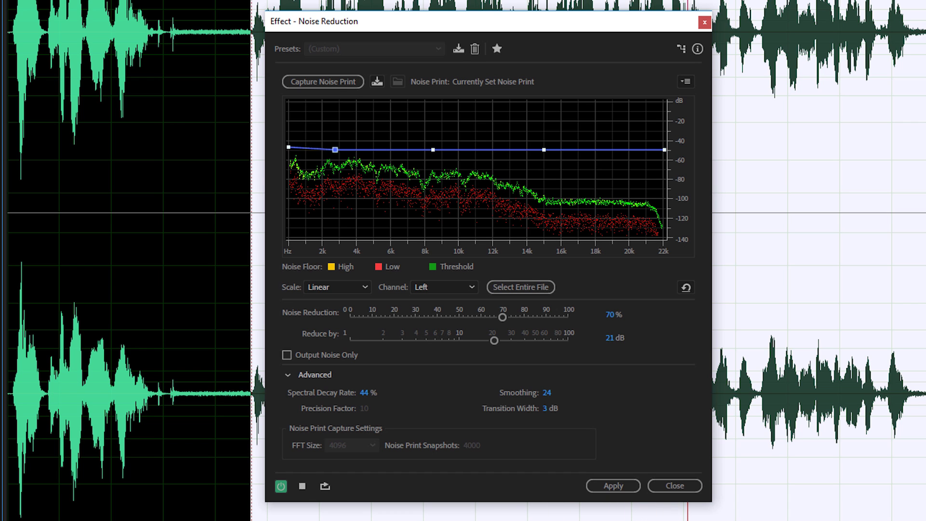
key(space)
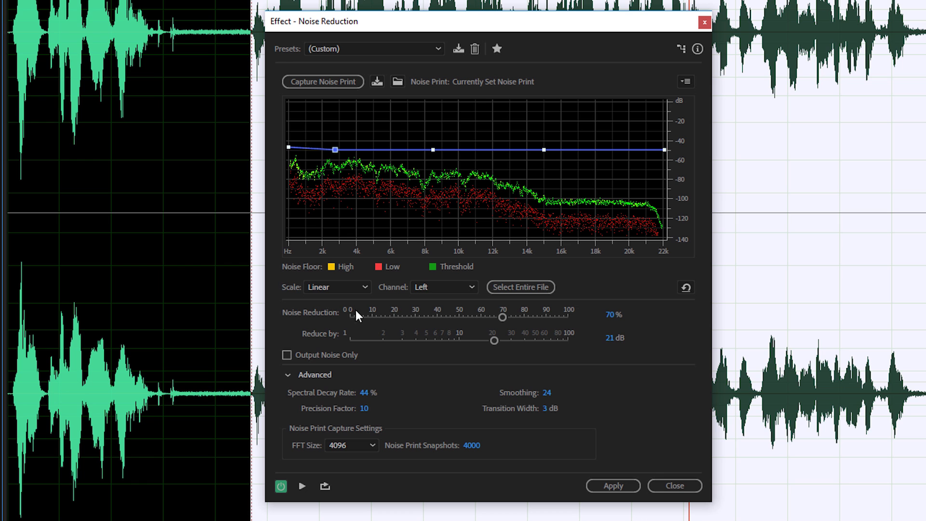
drag(503, 317, 349, 312)
key(space)
key(space)
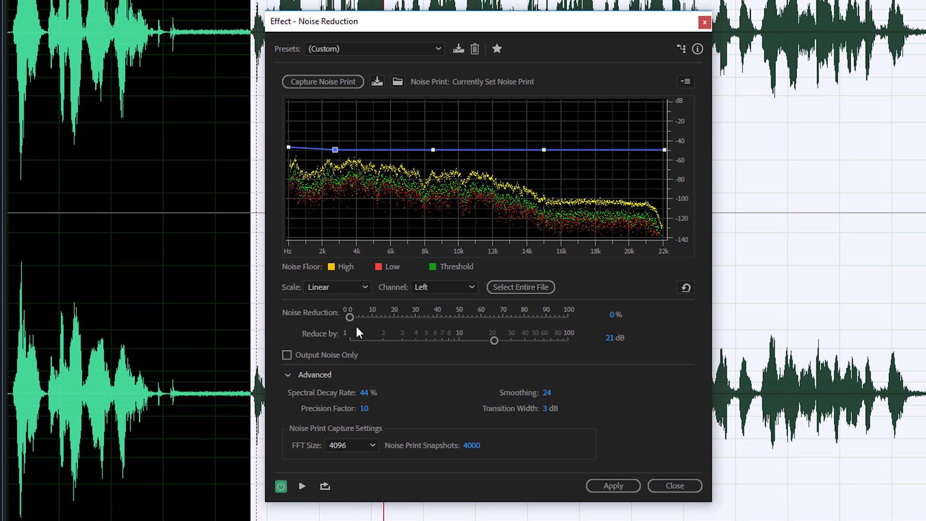
drag(350, 315, 605, 320)
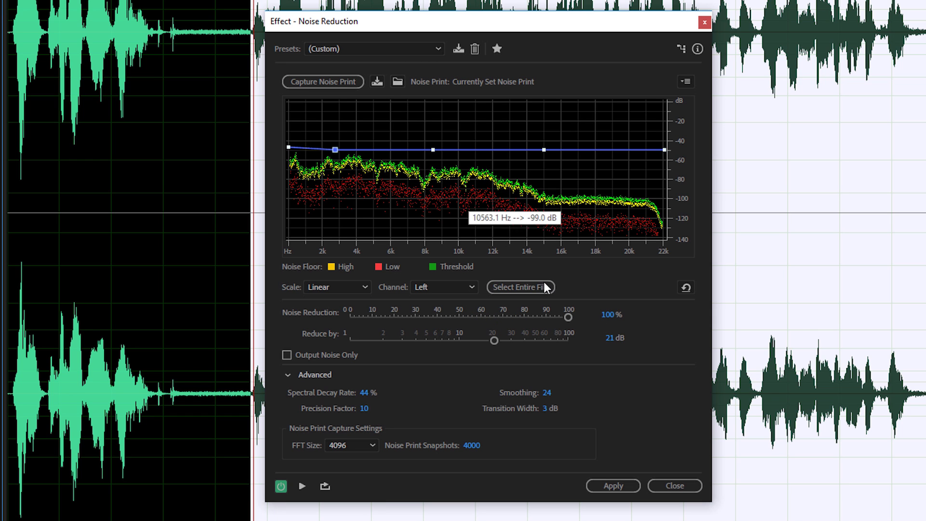
key(space)
drag(569, 317, 502, 303)
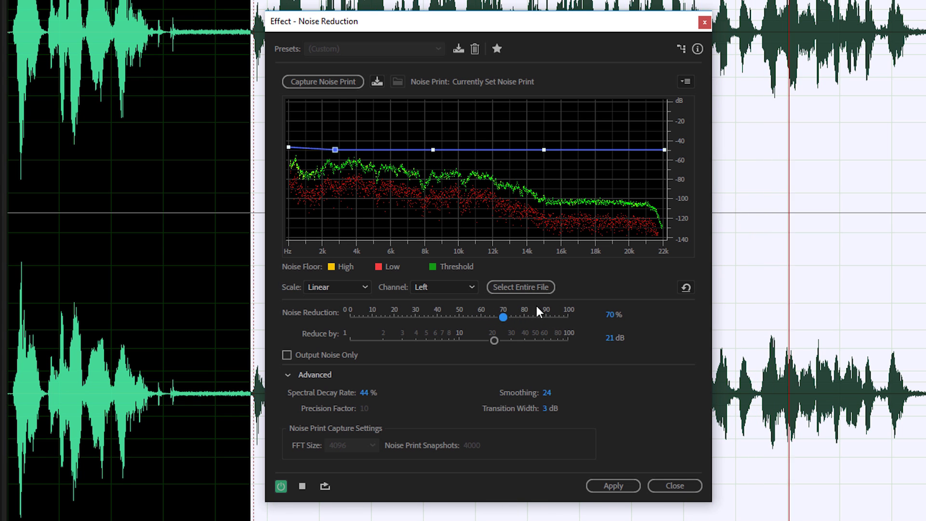
key(space)
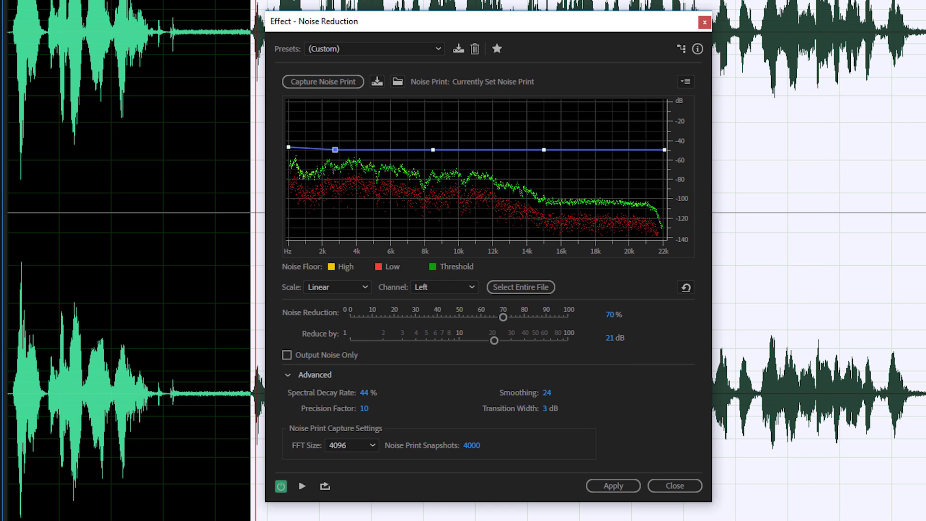
key(space)
- Try Reduce by values from 1.3 dB up to 14.9 dB, then stop the preview
drag(493, 341, 364, 338)
drag(453, 339, 492, 338)
key(space)
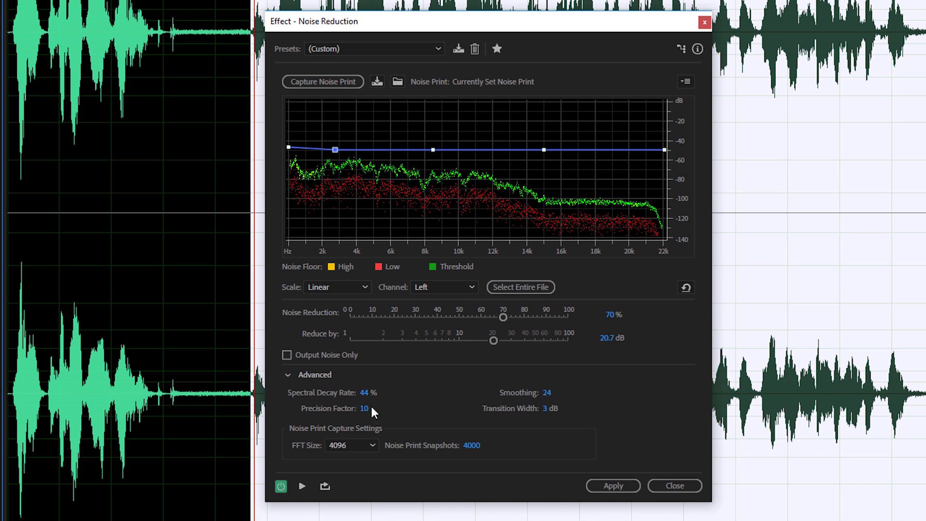
- Set the Spectral Decay Rate to 32 % while previewing the noise reduction
click(288, 376)
click(289, 378)
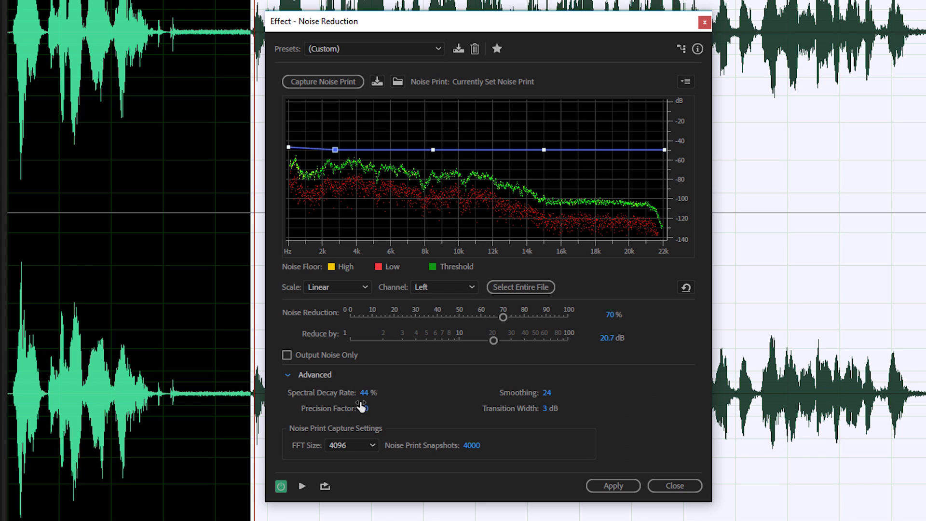
drag(365, 393, 392, 392)
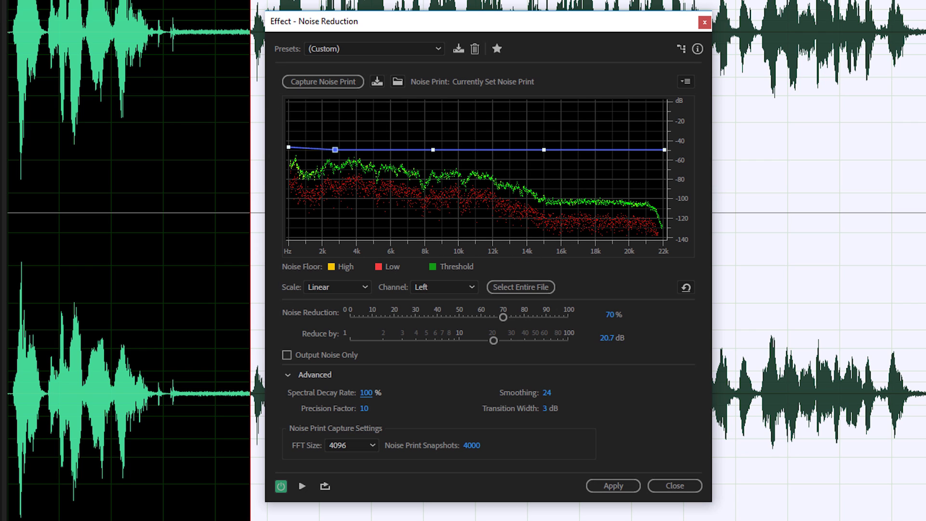
key(space)
drag(369, 392, 340, 388)
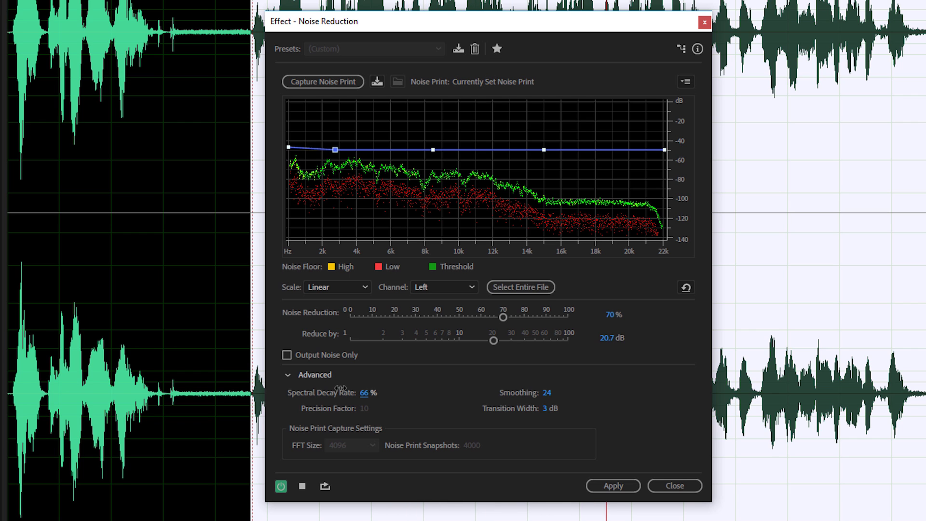
drag(342, 387, 316, 387)
key(space)
- Set Smoothing to 84 and preview the noise reduction again
drag(543, 394, 512, 392)
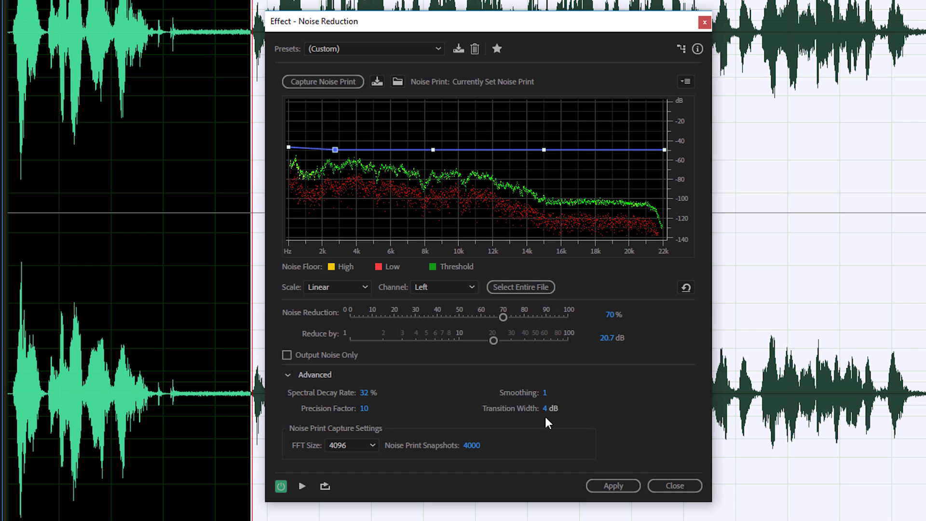
key(space)
drag(548, 393, 602, 393)
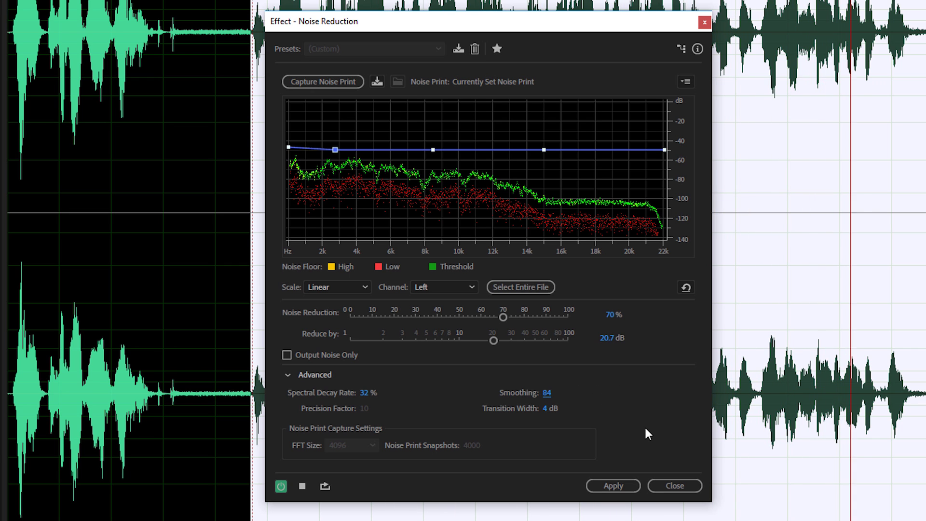
key(space)
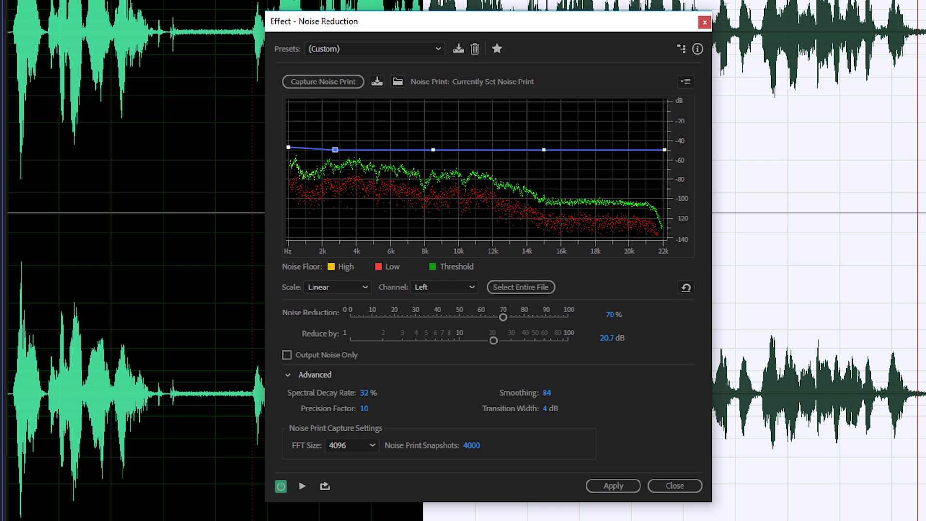
key(space)
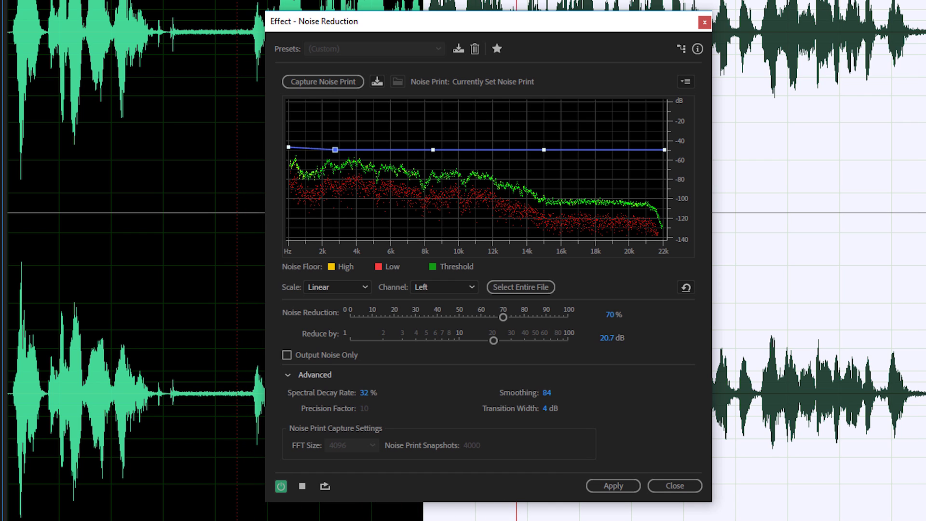
key(space)
key(space)
key(space)
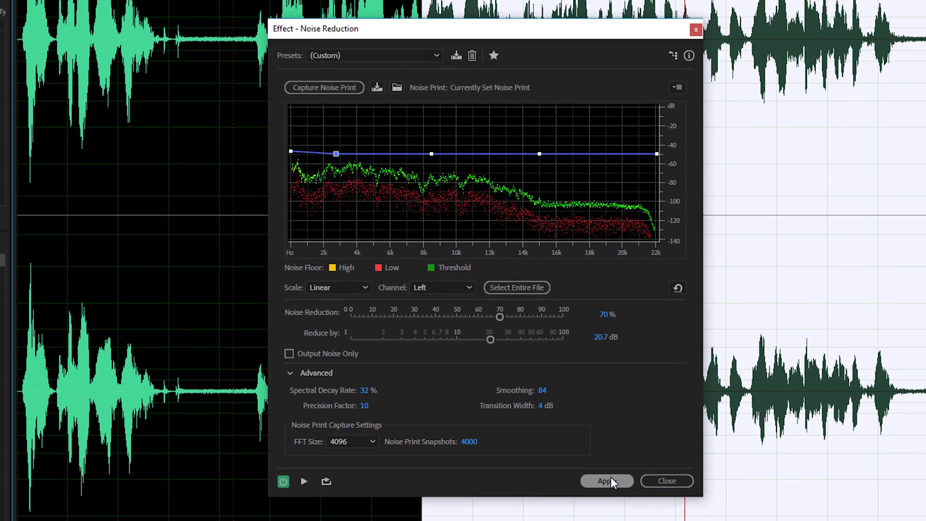
- Apply the noise reduction, then open Parametric Equalizer with the (Default) flat preset
click(614, 484)
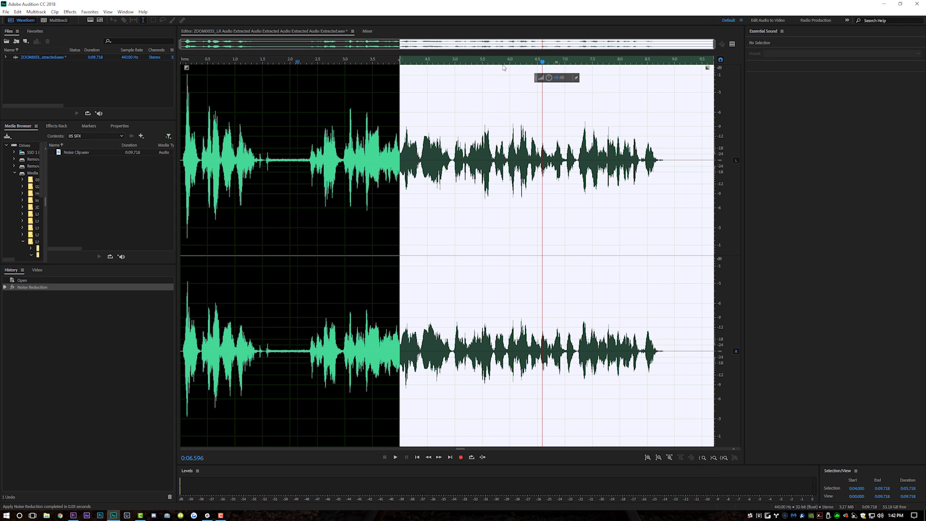
click(70, 11)
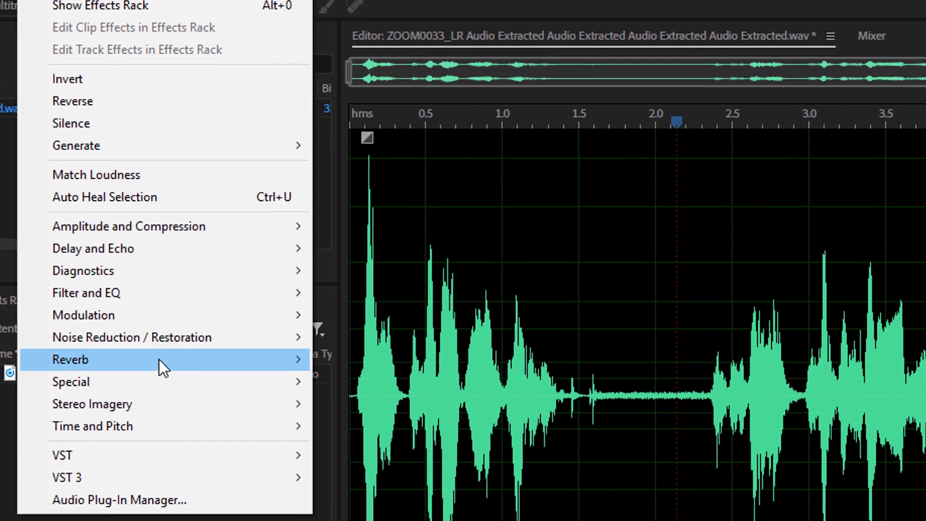
mouse_move(170, 296)
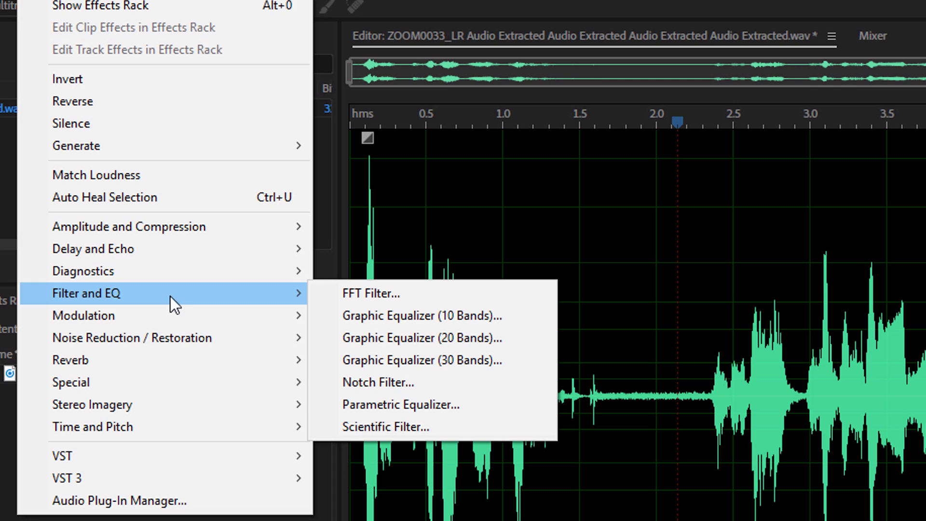
click(450, 406)
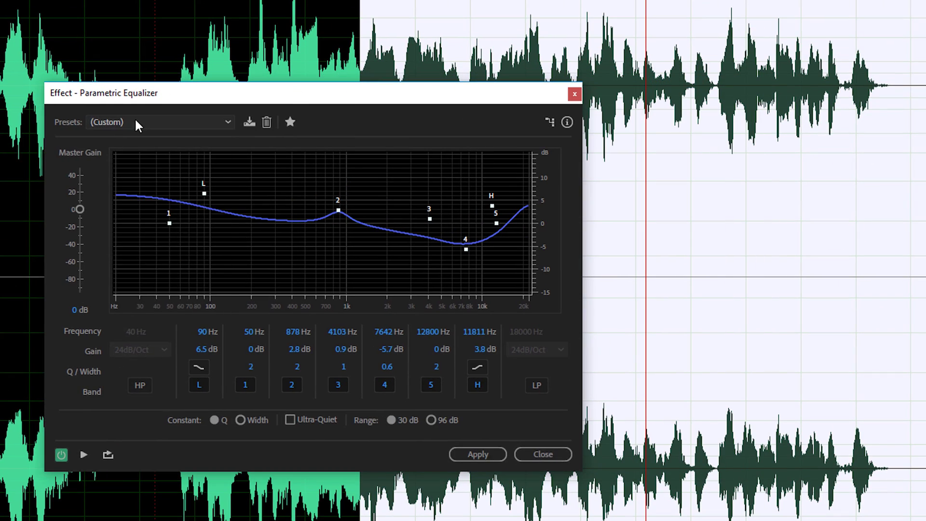
click(389, 164)
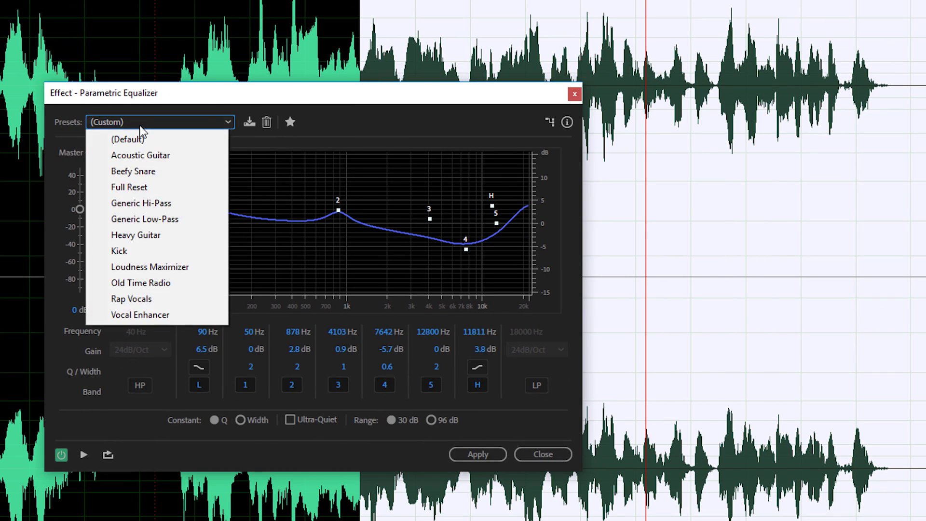
click(393, 184)
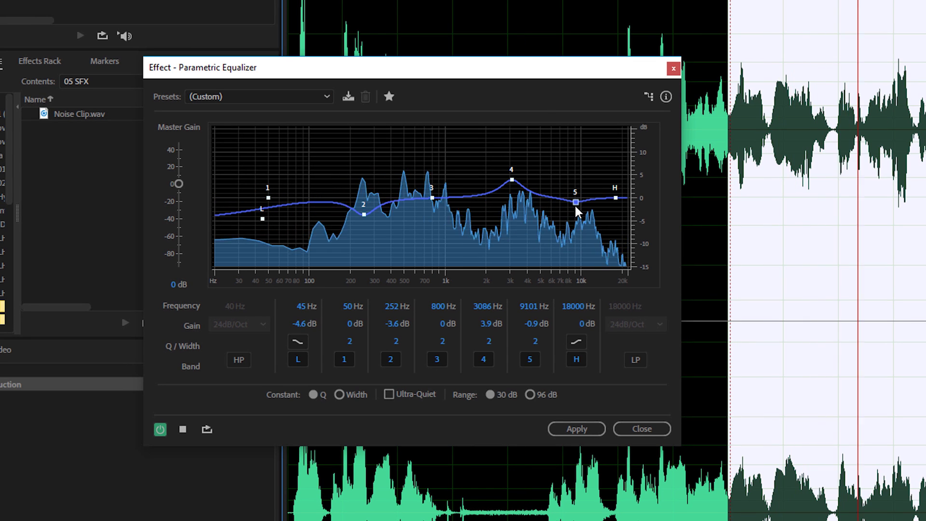
- Pull EQ band 5 down to cut near 8.5 kHz and apply the equalizer
drag(576, 206, 573, 205)
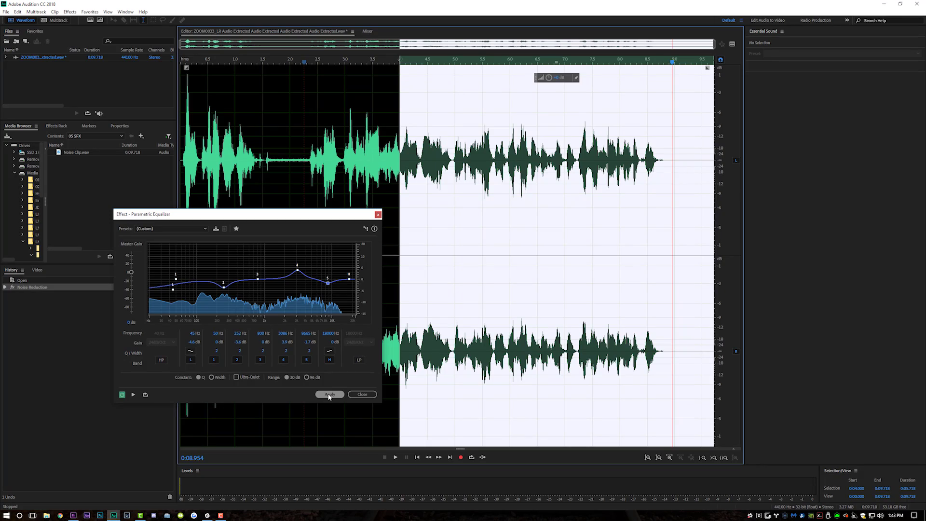
click(329, 395)
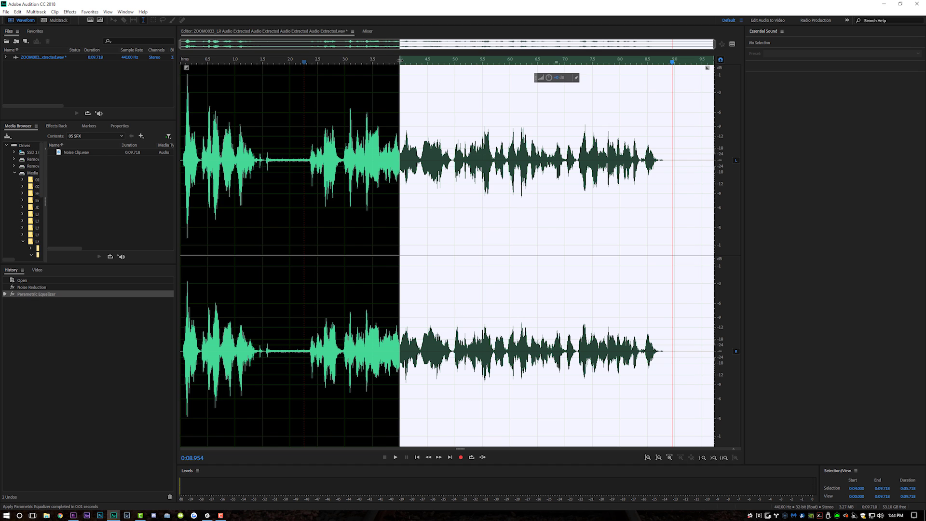
- Select the whole clip, save the edited audio file, and switch to Premiere Pro
key(ctrl+a)
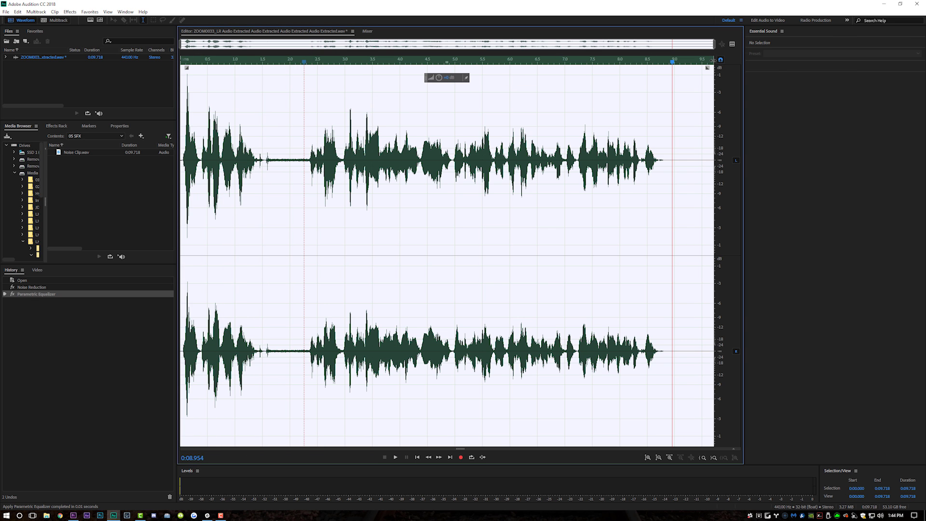
key(ctrl+s)
click(73, 516)
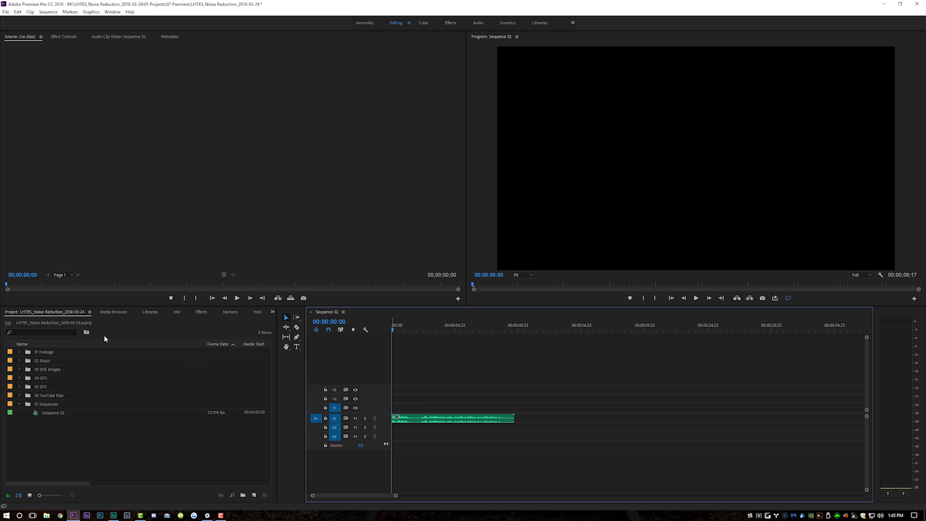
- Expand the 01 Footage bin to show both ZOOM0033 clips, then play and stop the sequence
click(39, 354)
click(20, 353)
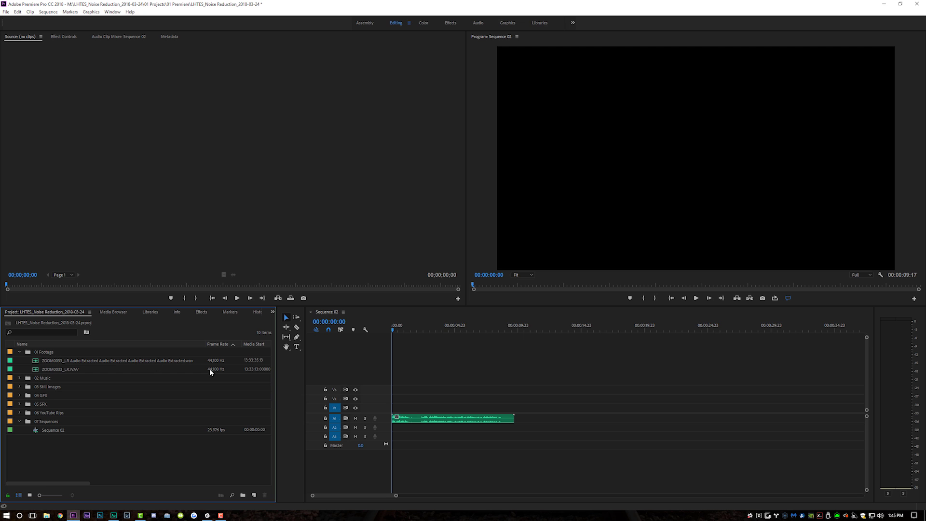
click(457, 366)
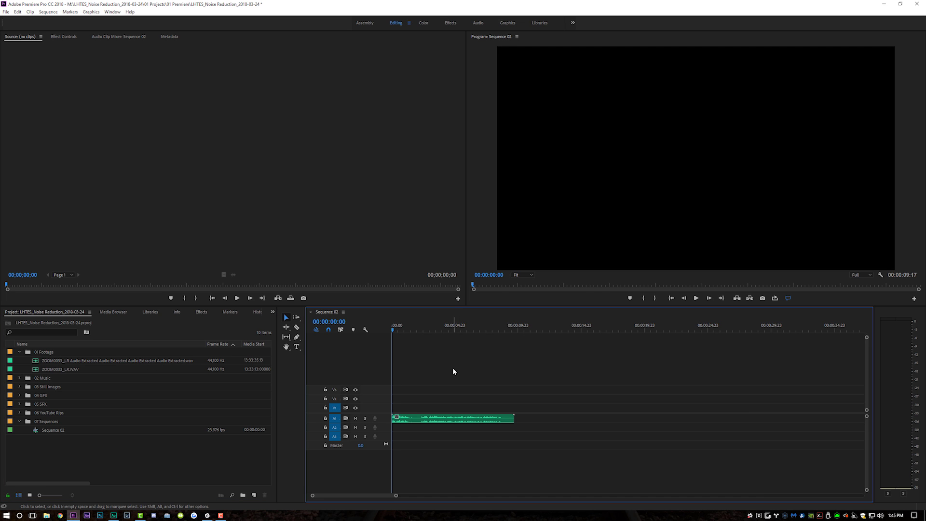
key(space)
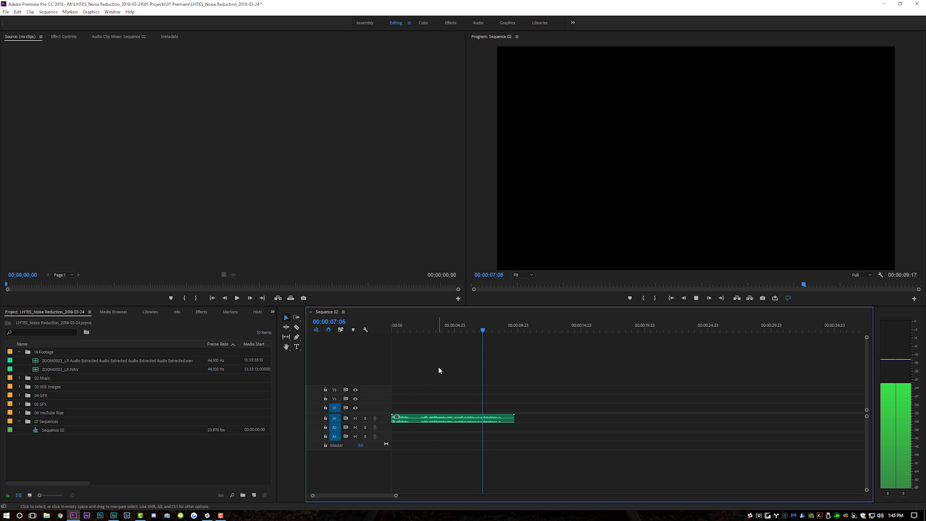
key(space)
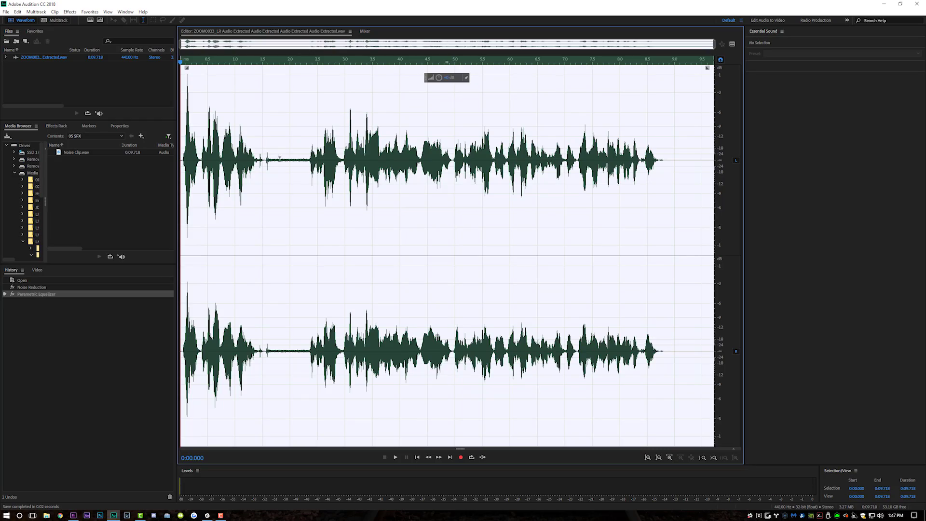
- Export the cleaned clip as Noise Reduced.wav to 05 SFX and select it in File Explorer
click(5, 12)
mouse_move(73, 151)
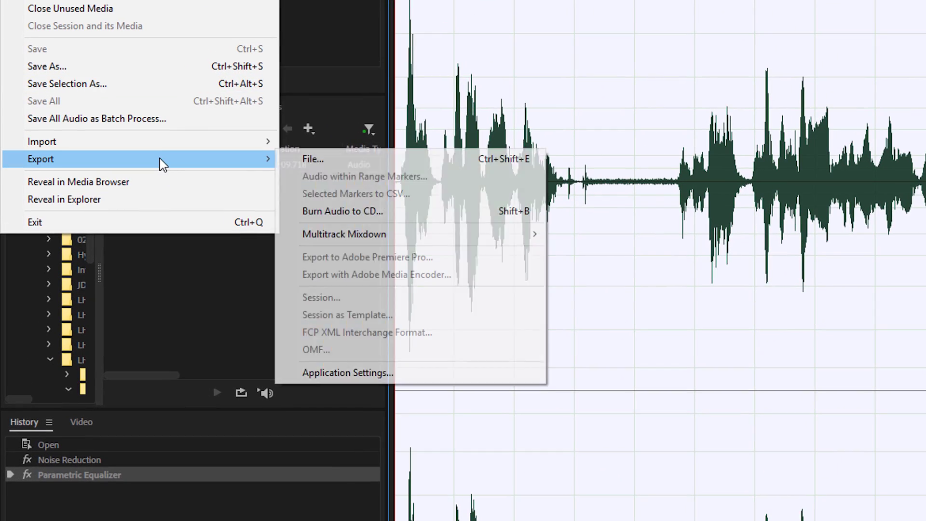
click(420, 165)
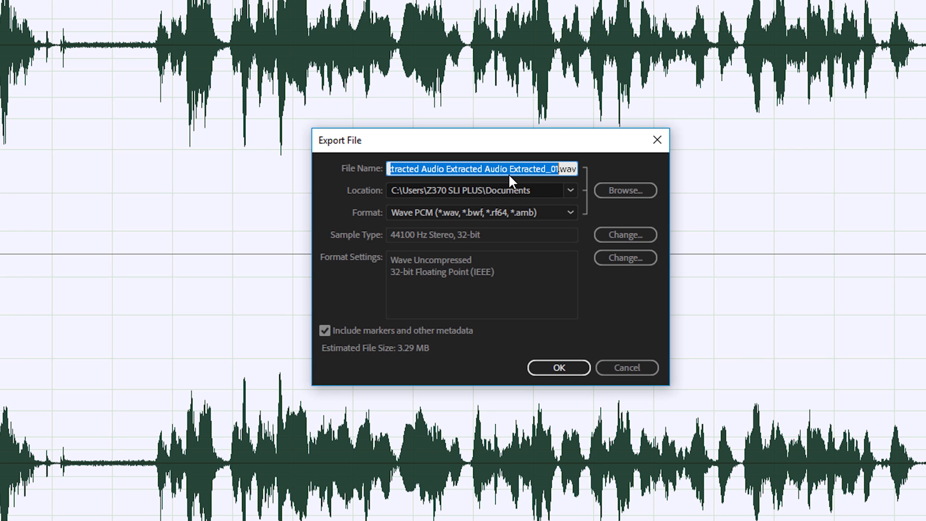
text(Noise Reduced.)
click(626, 190)
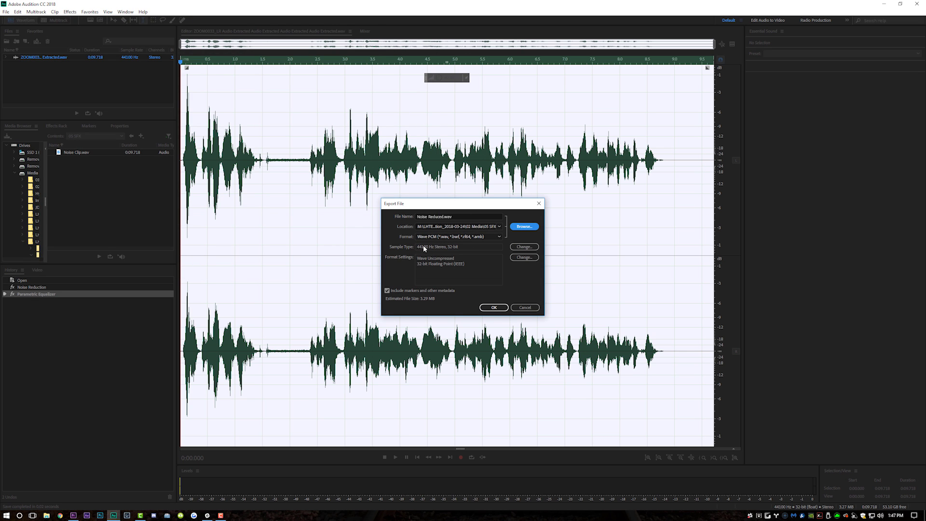
click(492, 308)
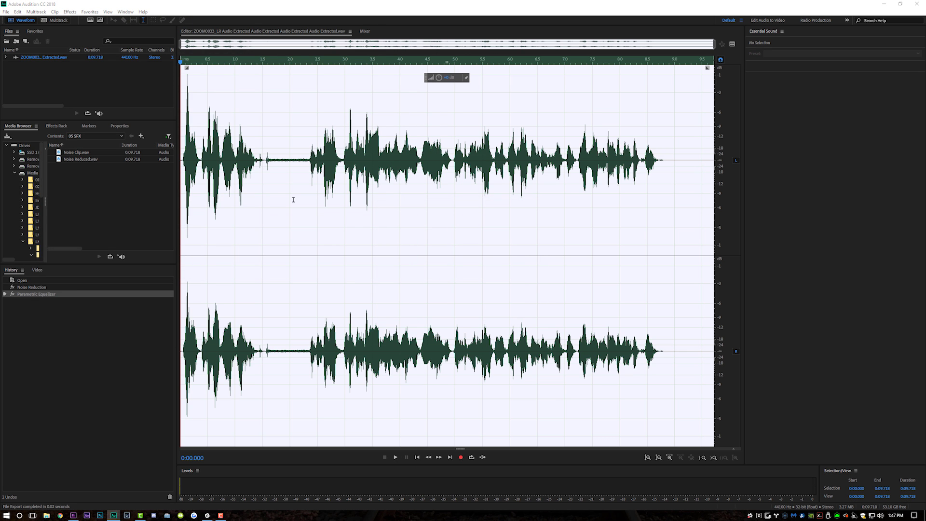
click(46, 516)
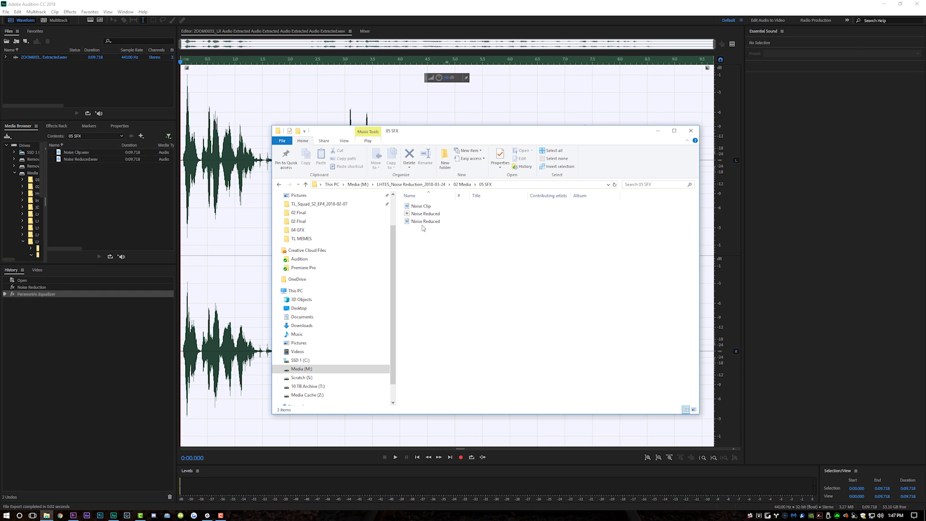
click(425, 222)
- Import Noise Reduced.wav into Premiere's Project panel and place it on track A2 of Sequence 02
click(73, 516)
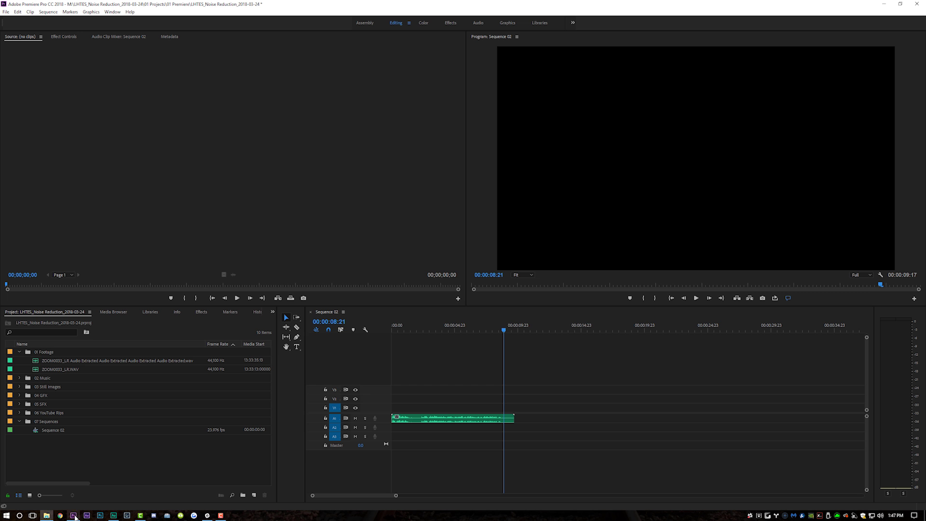
click(46, 515)
drag(420, 221, 104, 462)
drag(47, 438, 452, 433)
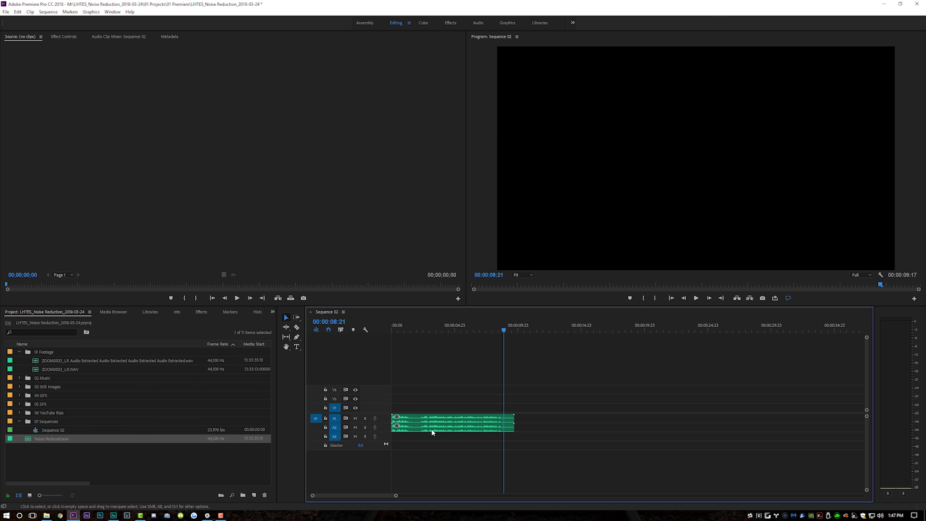